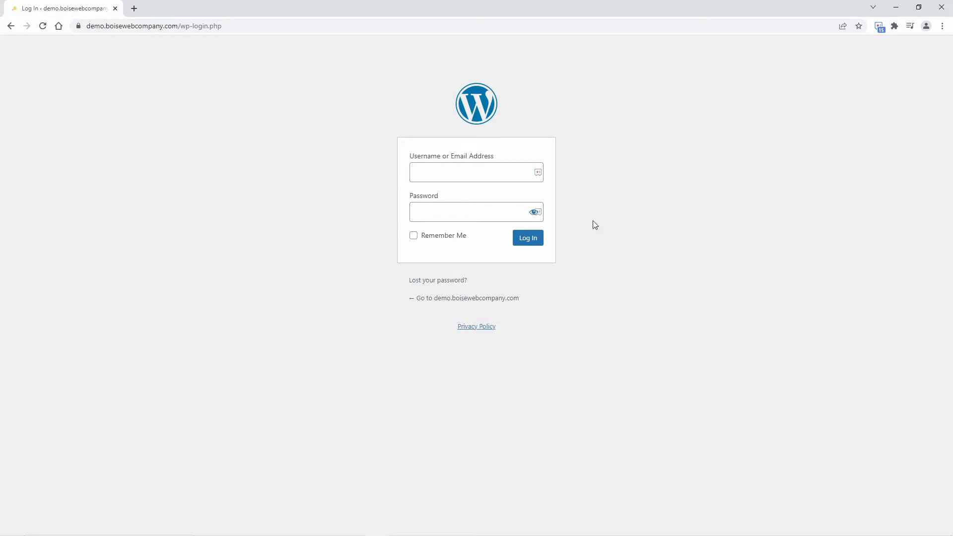
Log in to the WordPress admin area with the administrator credentials
click(852, 152)
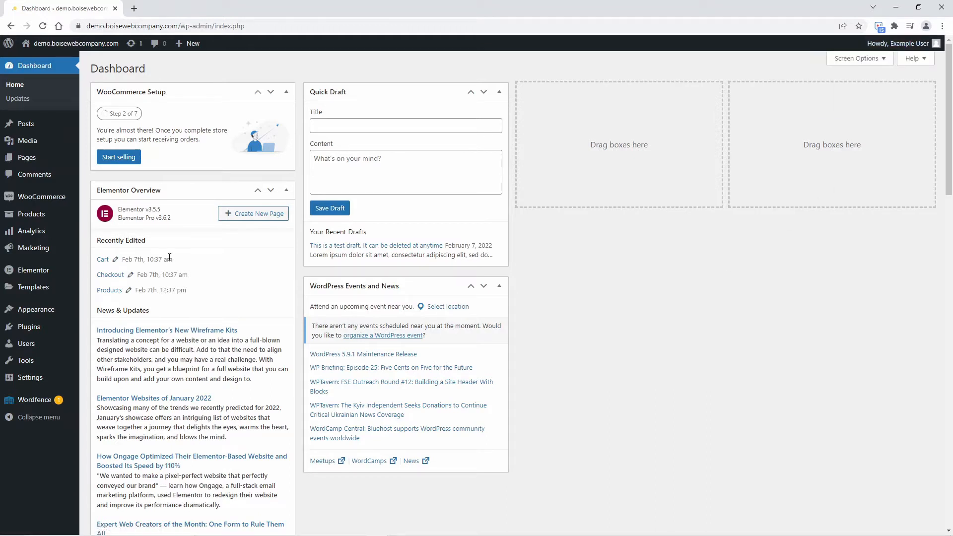
Open your Profile page and highlight the 'Usernames cannot be changed' note
mouse_move(34, 345)
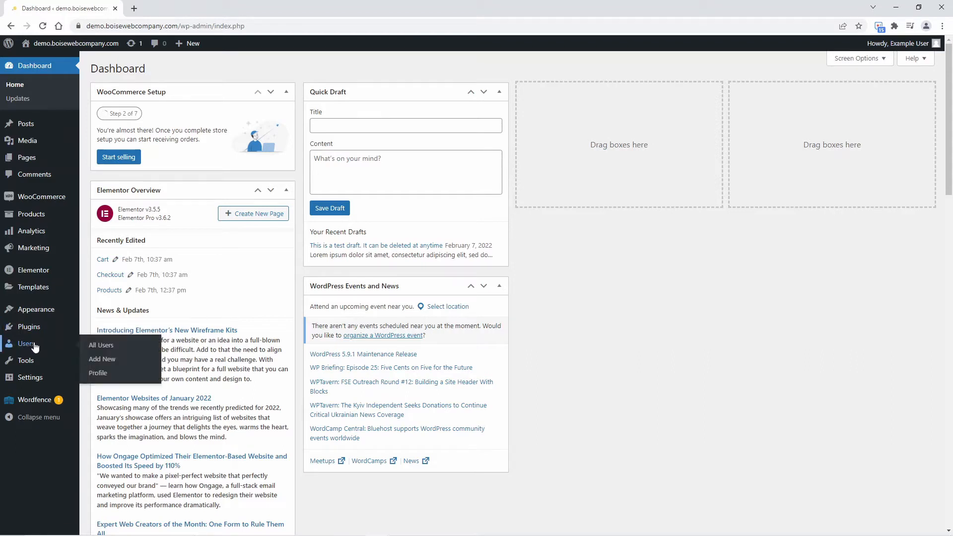
click(100, 374)
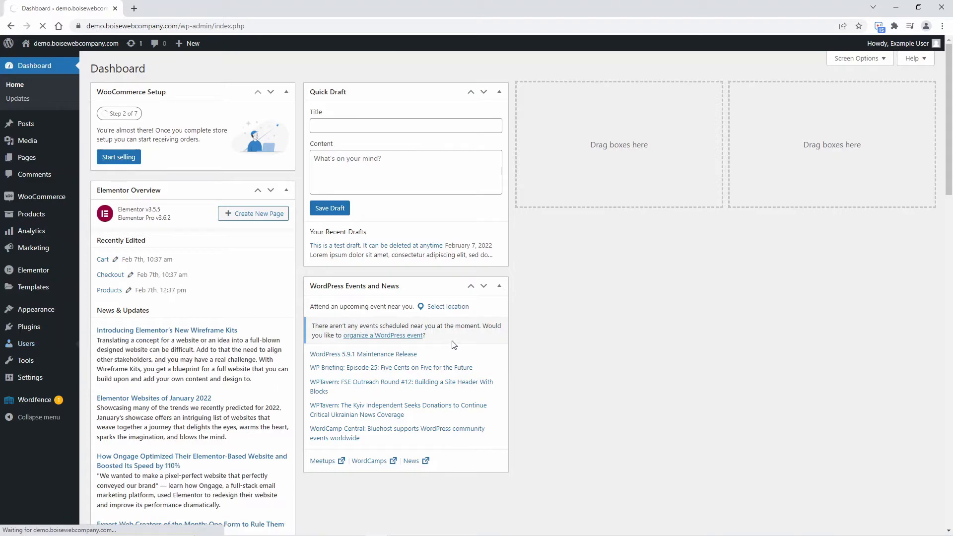
scroll(504, 334, down, 2)
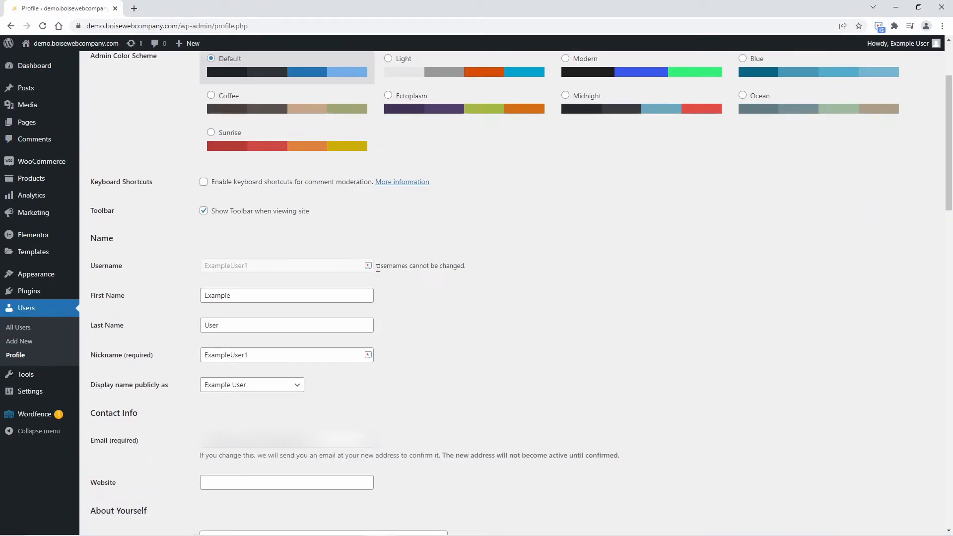
drag(378, 268, 468, 268)
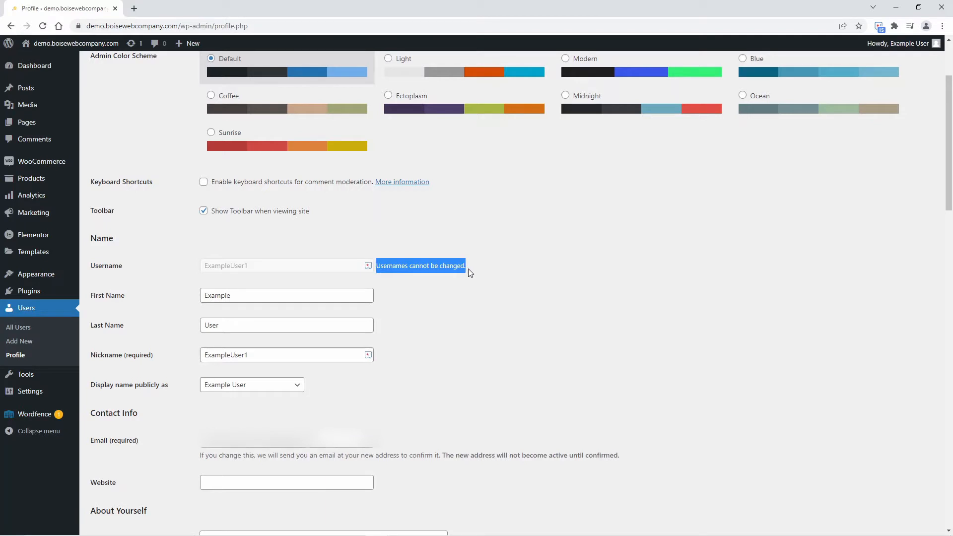
click(524, 174)
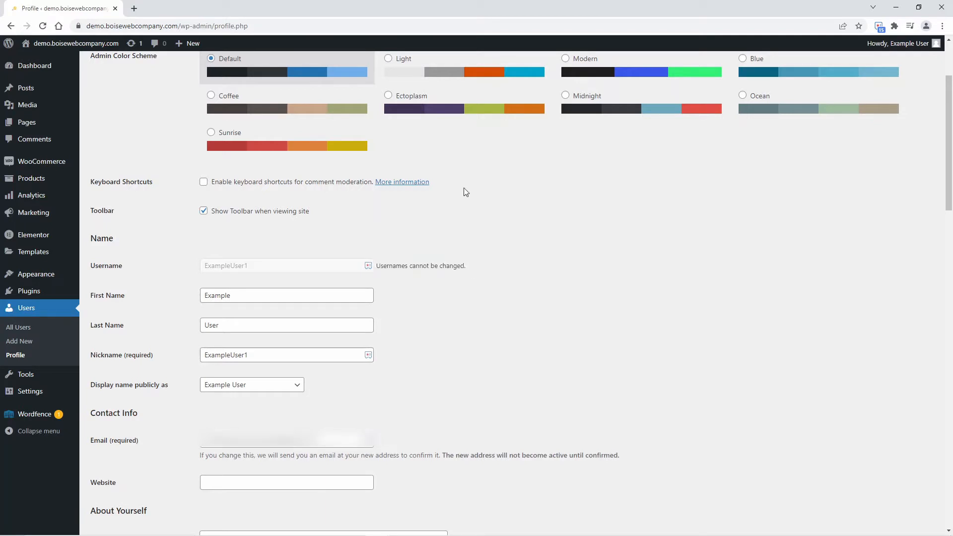
In Add New User, enter the username ExampleUser, fixing the typos, then go to Email
click(30, 346)
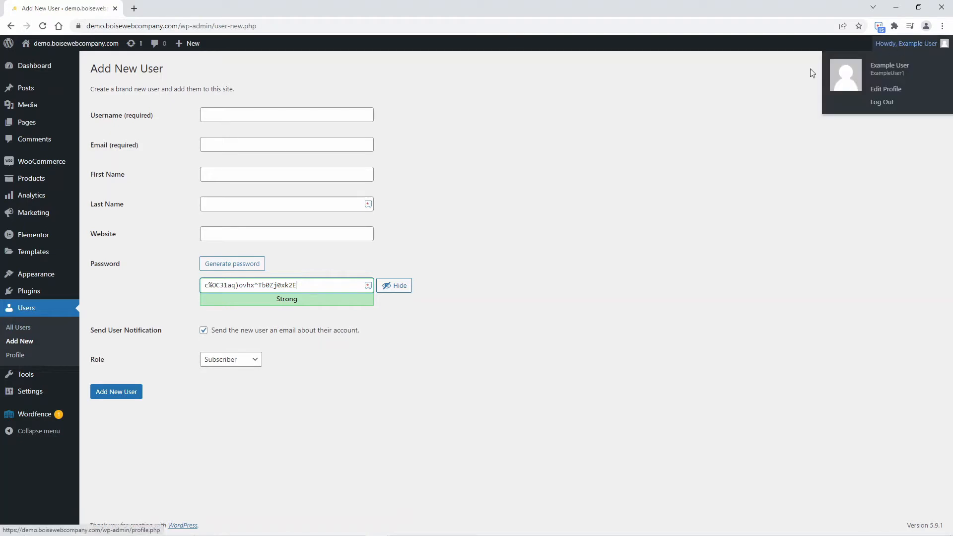
click(218, 111)
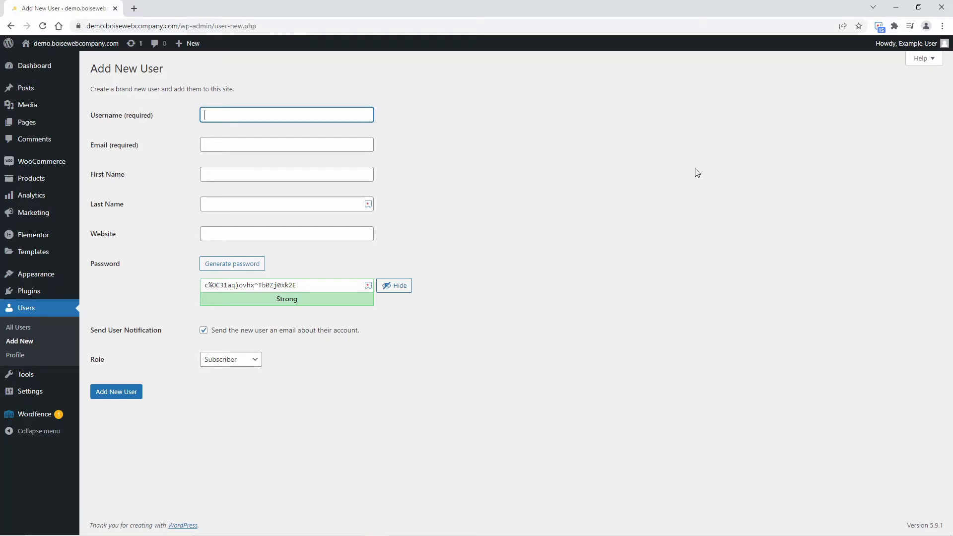
text(Wxample)
key(ctrl+a)
key(BackSpace)
text(Example User)
mouse_move(896, 49)
key(BackSpace)
click(241, 146)
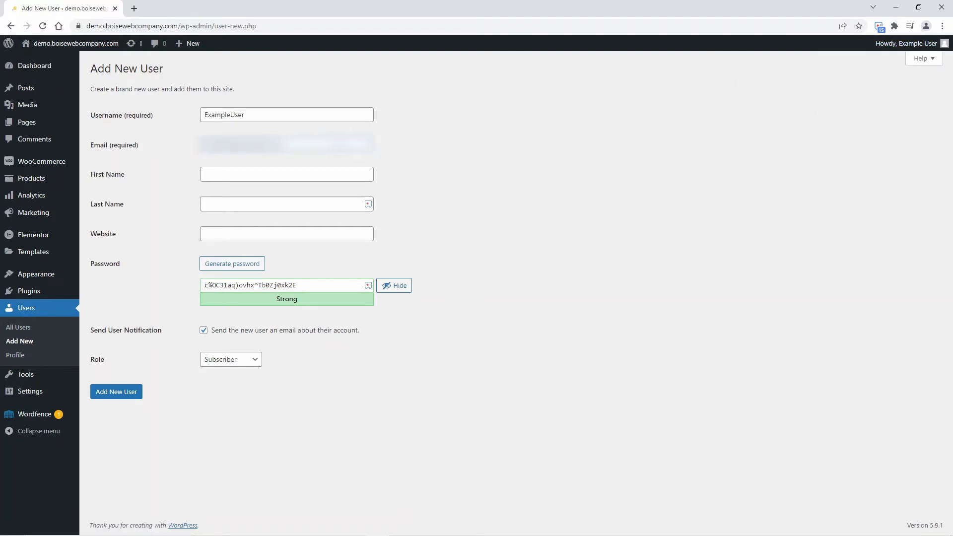
Enter First Name 'Example' and Last Name 'User' for the new account
click(335, 171)
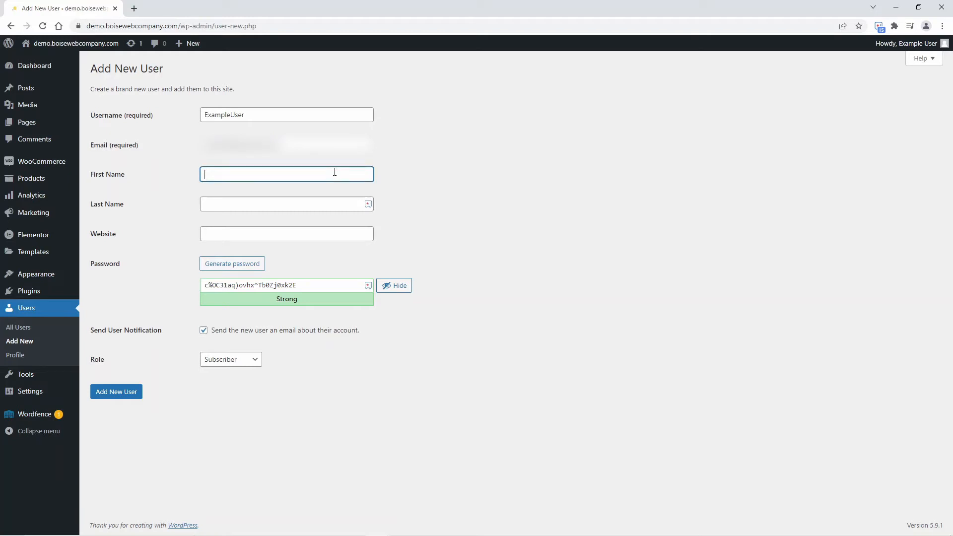
text(Example)
key(Tab)
text(User)
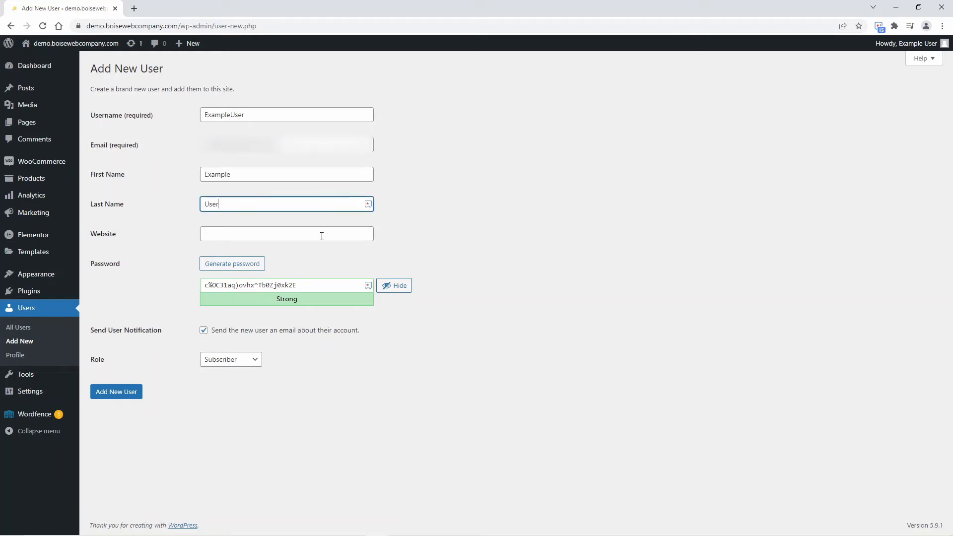
click(322, 235)
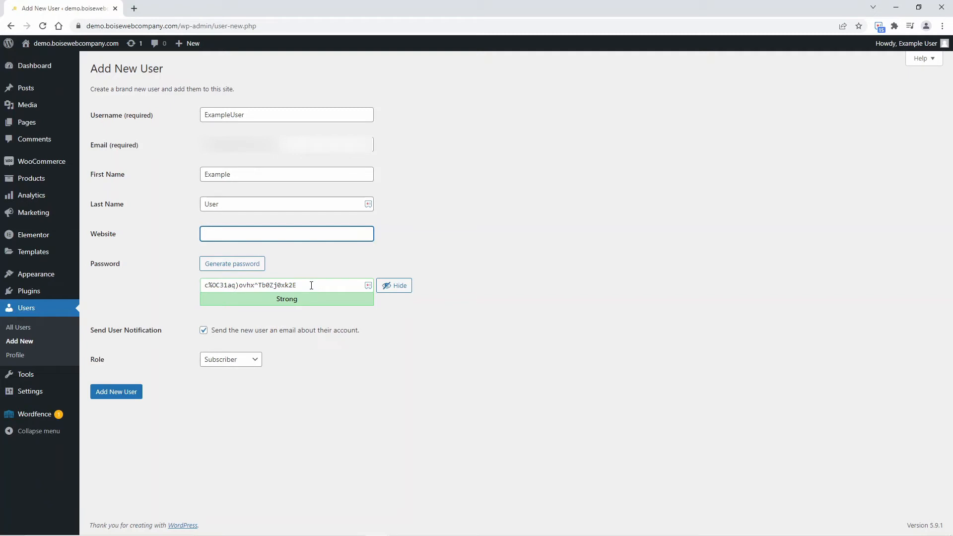
Try a weak password, then replace it with a newly generated strong password and select it
drag(311, 286, 181, 285)
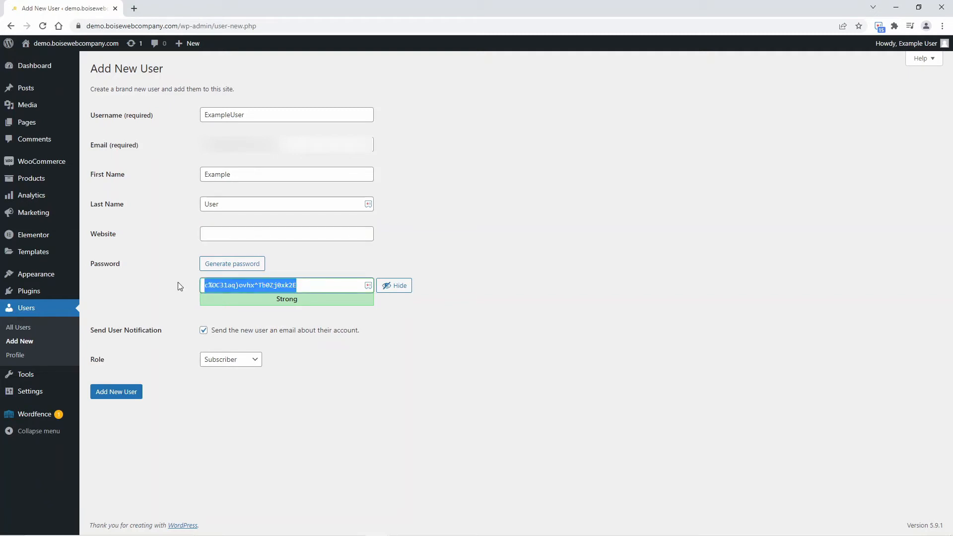
key(BackSpace)
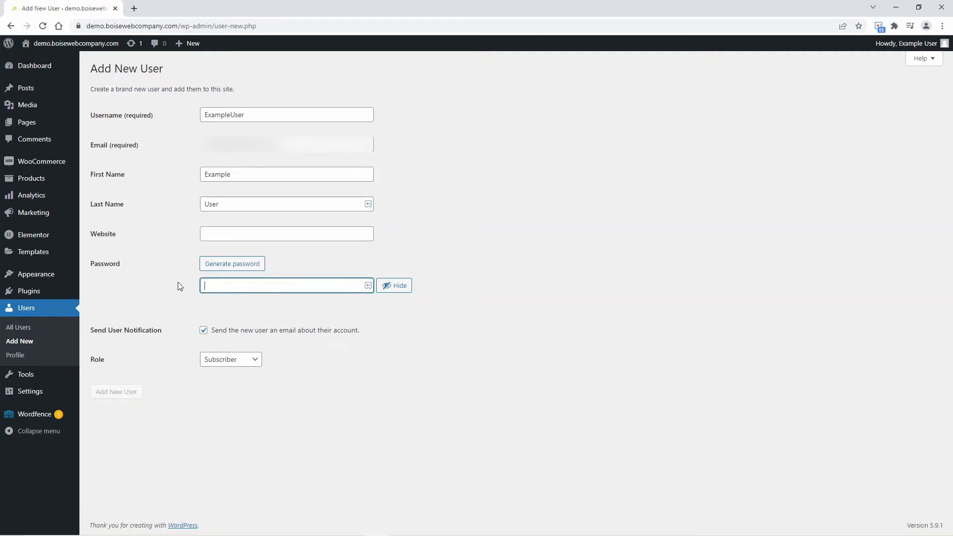
text(pas)
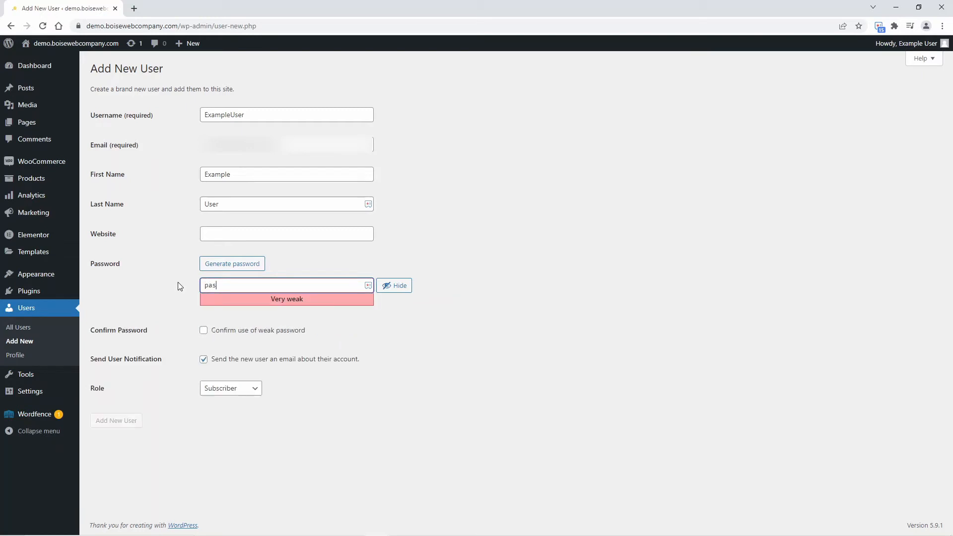
text(sword123)
drag(271, 284, 178, 286)
key(BackSpace)
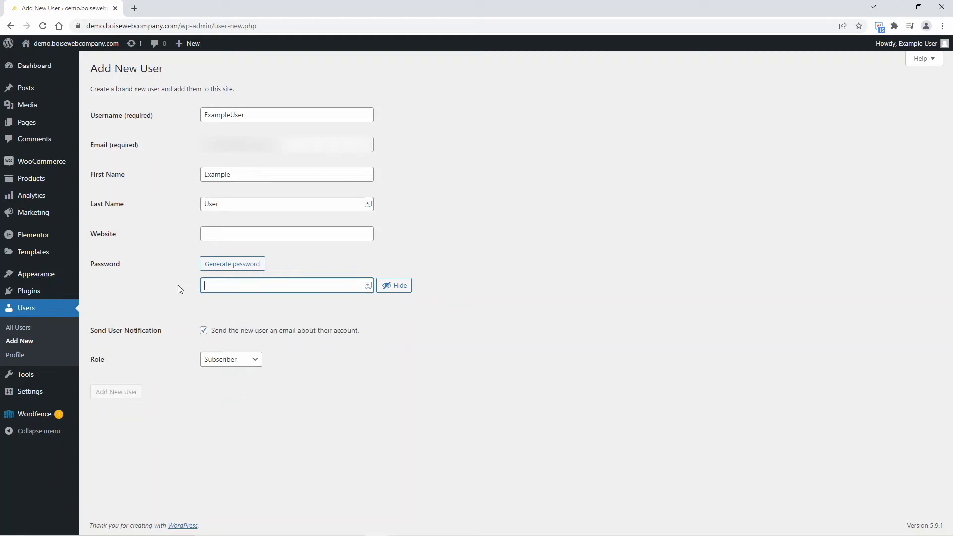
click(242, 264)
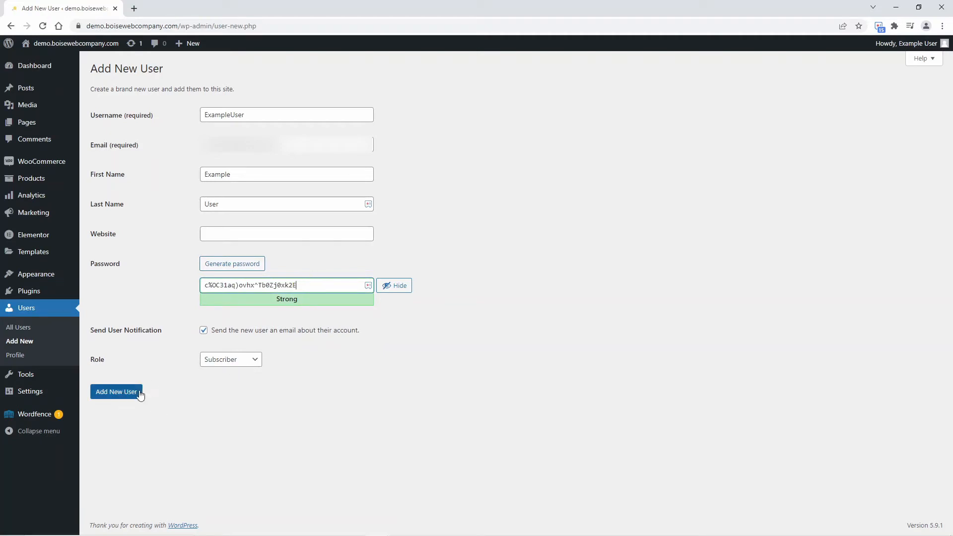
drag(296, 286, 181, 290)
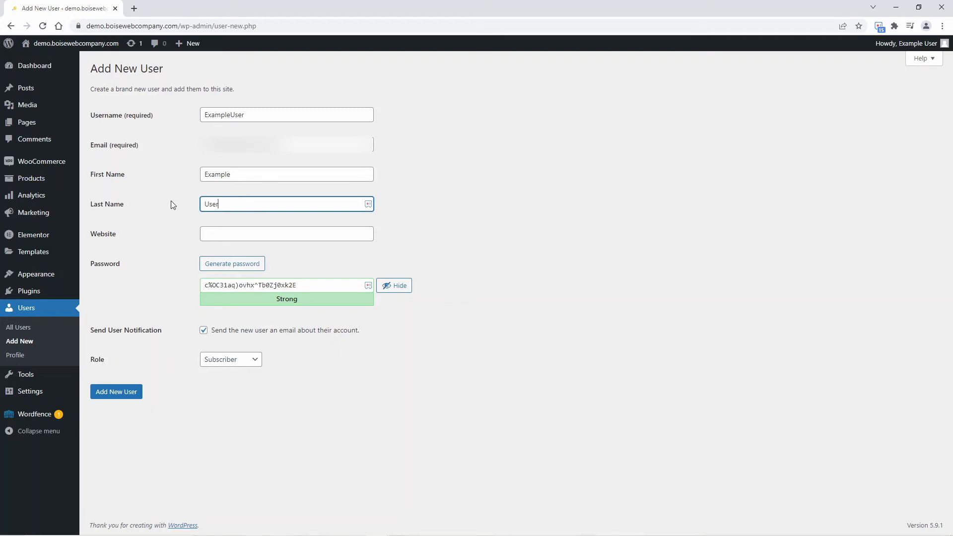
Set the role to Administrator and create the ExampleUser account
click(256, 365)
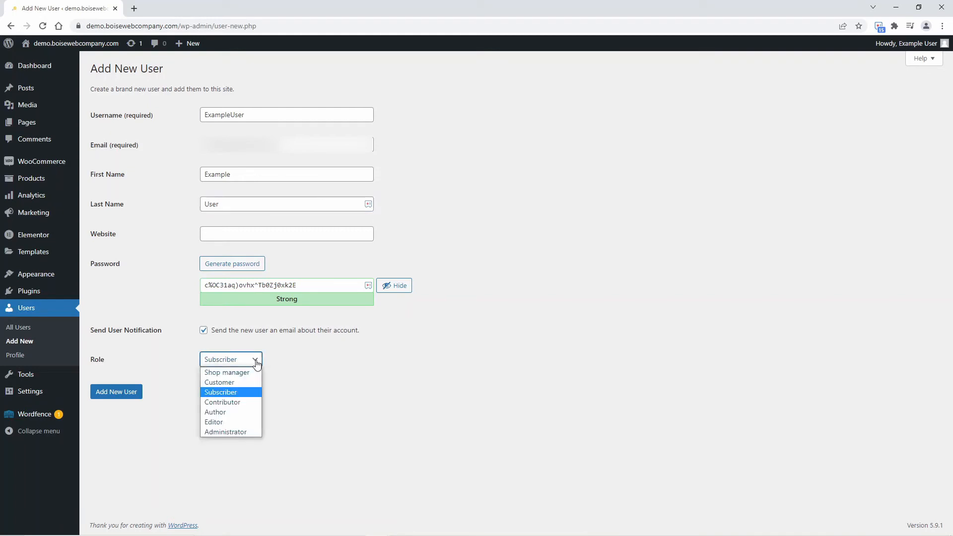
mouse_move(894, 47)
click(226, 433)
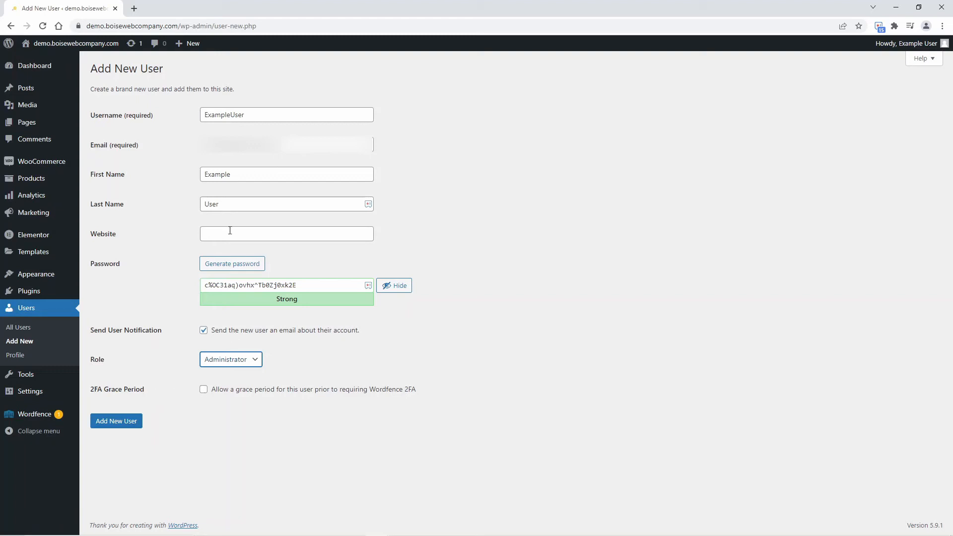
click(133, 429)
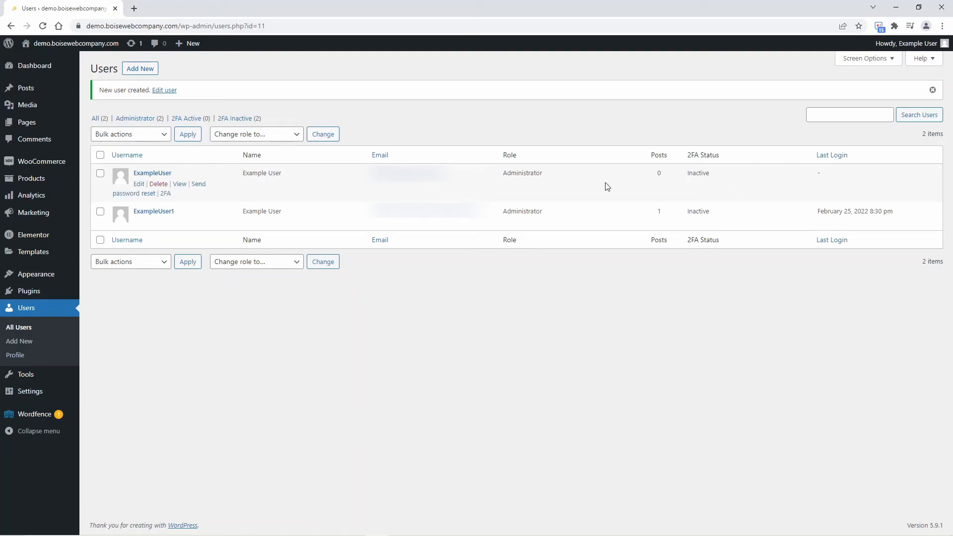
Log out and sign back in as ExampleUser with its password
mouse_move(897, 50)
click(881, 102)
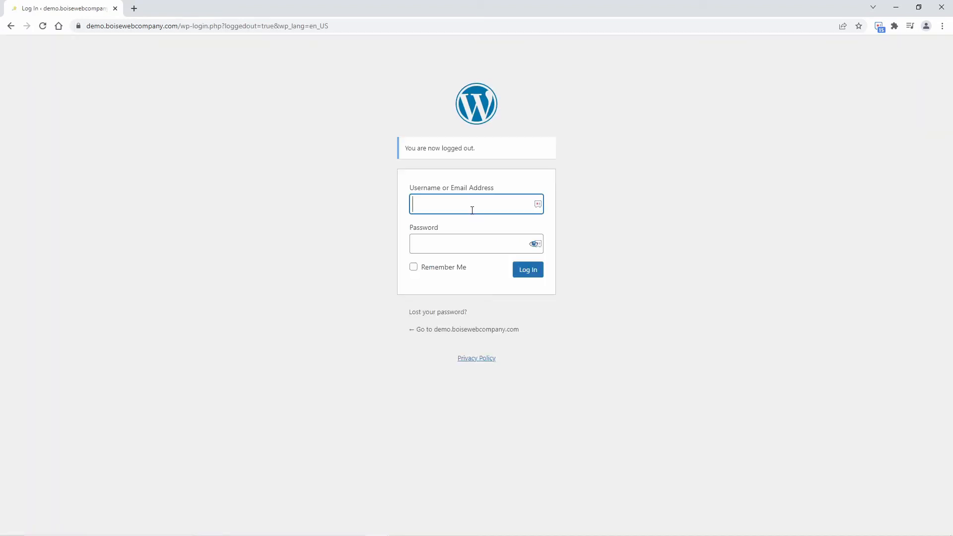
text(ExampleUser)
click(476, 247)
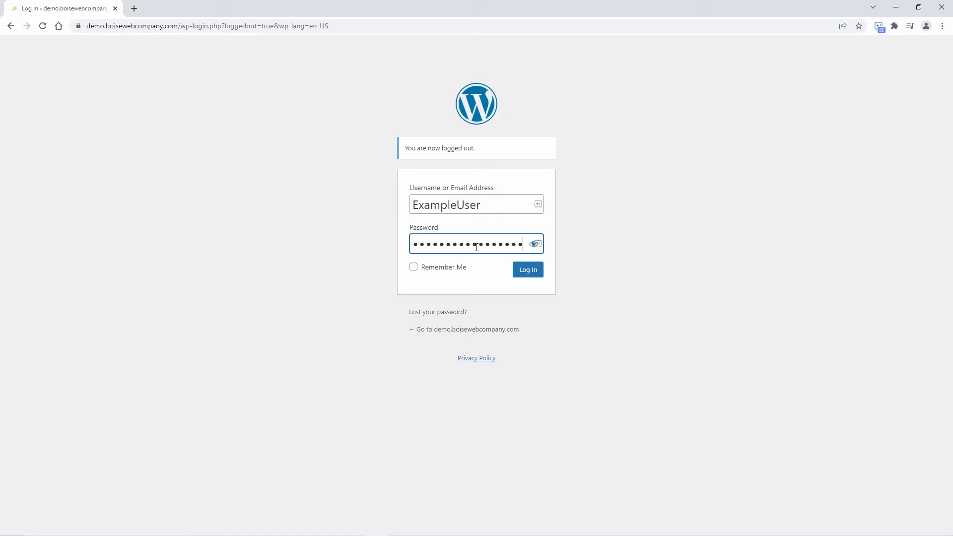
key(Return)
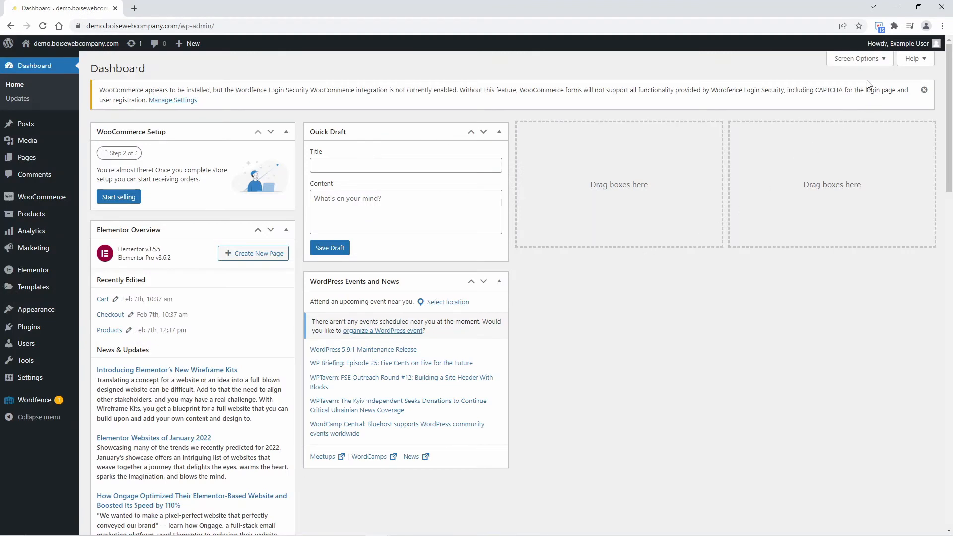
mouse_move(890, 45)
Go to All Users and choose Delete on the old ExampleUser1 account
mouse_move(47, 350)
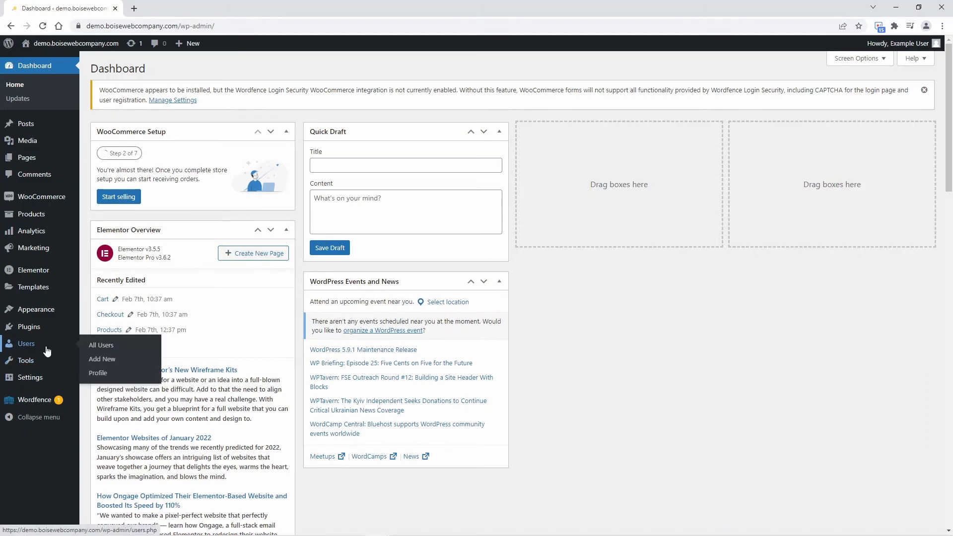
click(100, 347)
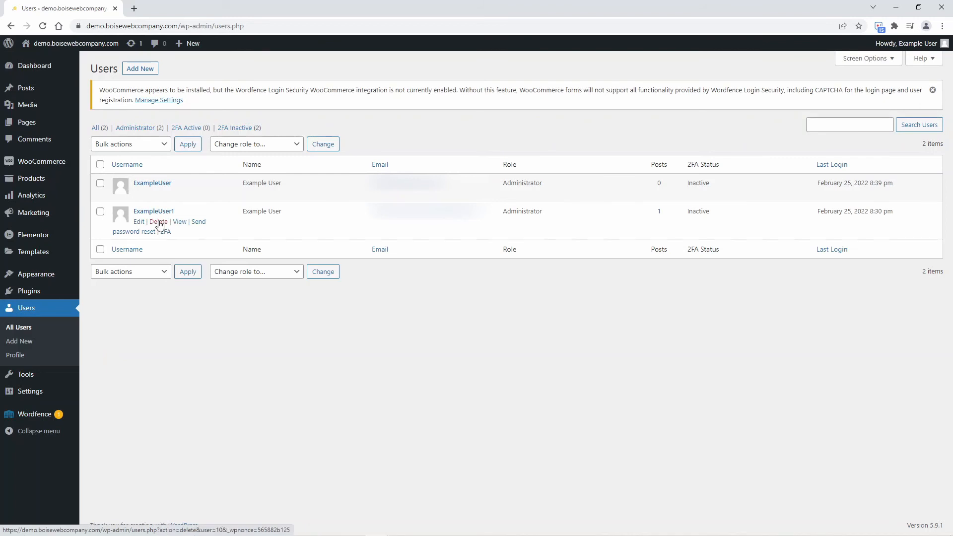
click(158, 222)
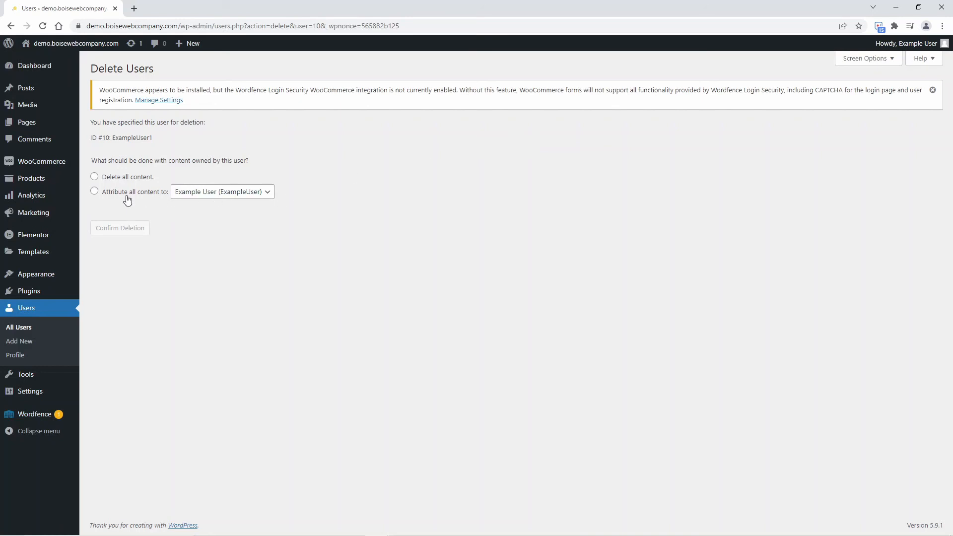
Attribute all of ExampleUser1's content to ExampleUser and confirm the deletion
click(94, 191)
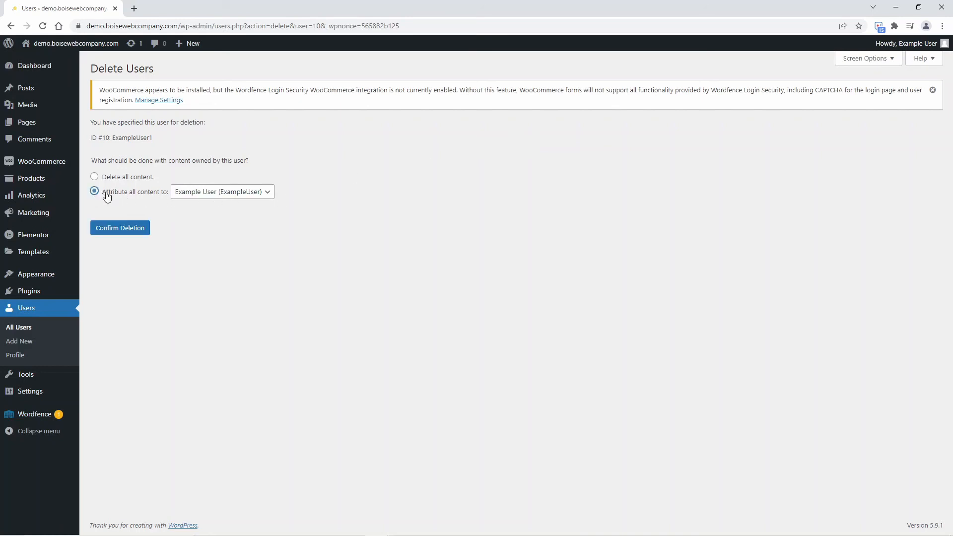
click(239, 198)
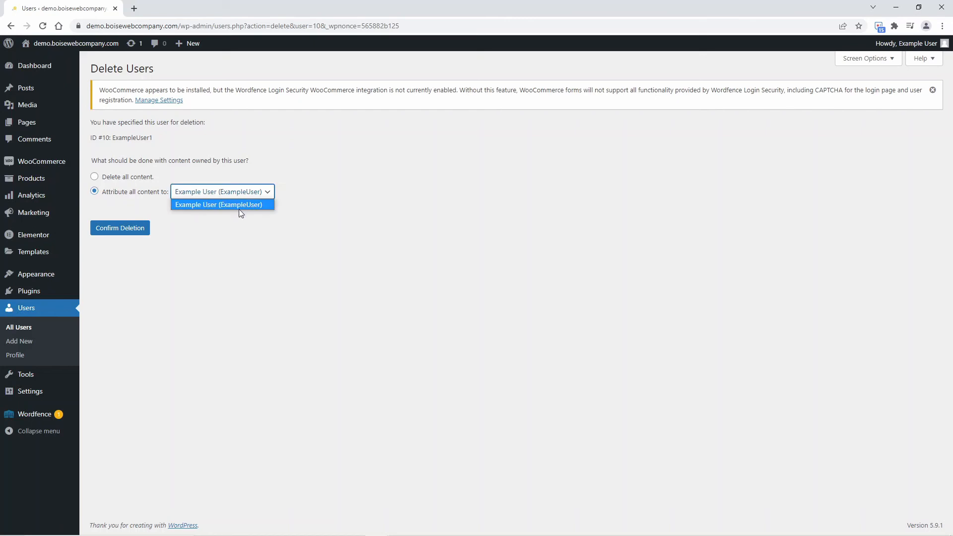
click(239, 207)
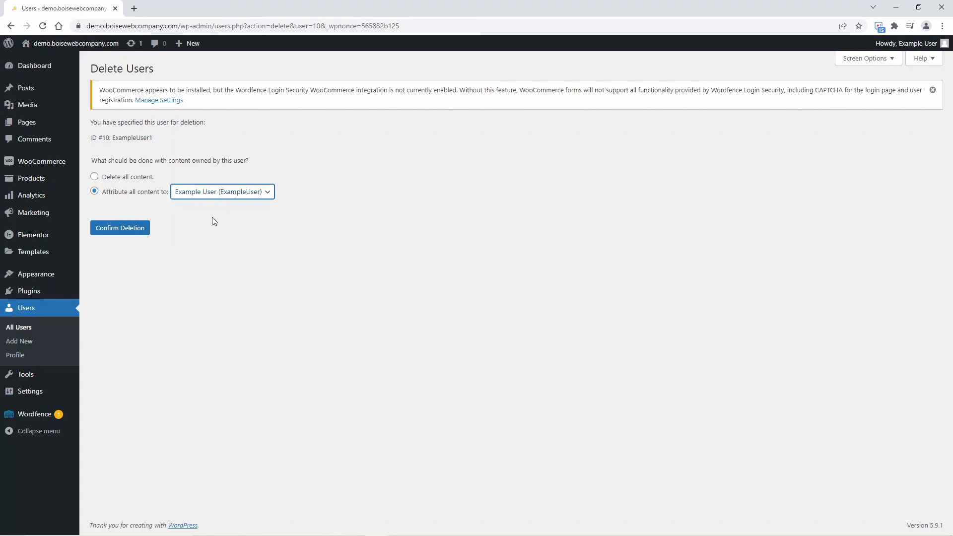
click(129, 231)
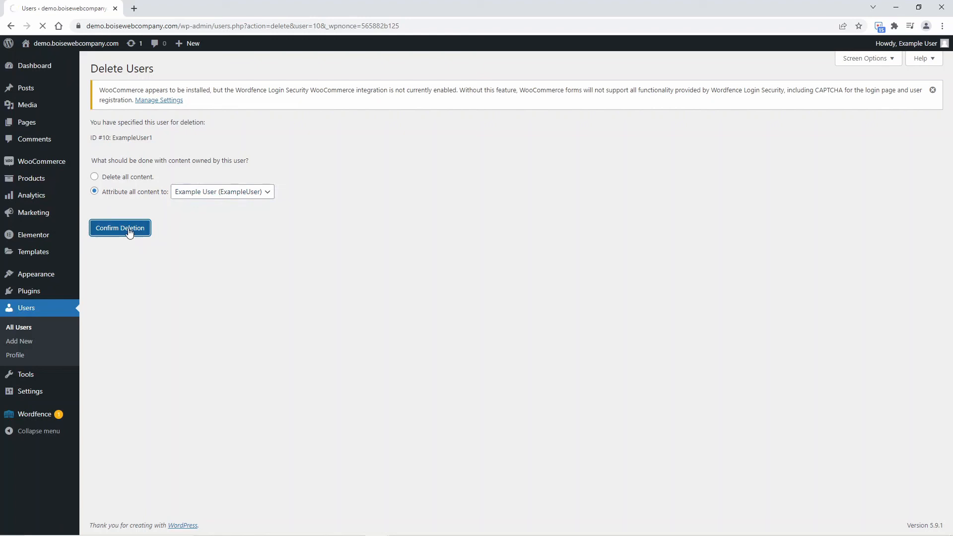